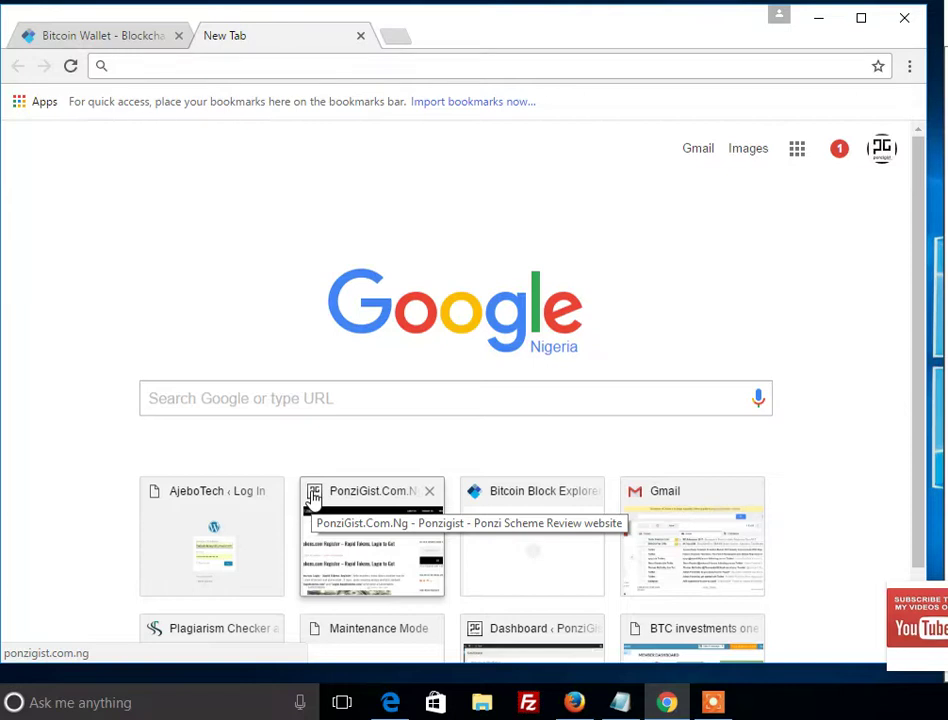
- Go to trustcoin.biz from the address bar via its autocomplete suggestion
{"action": "type", "text": "trust"}
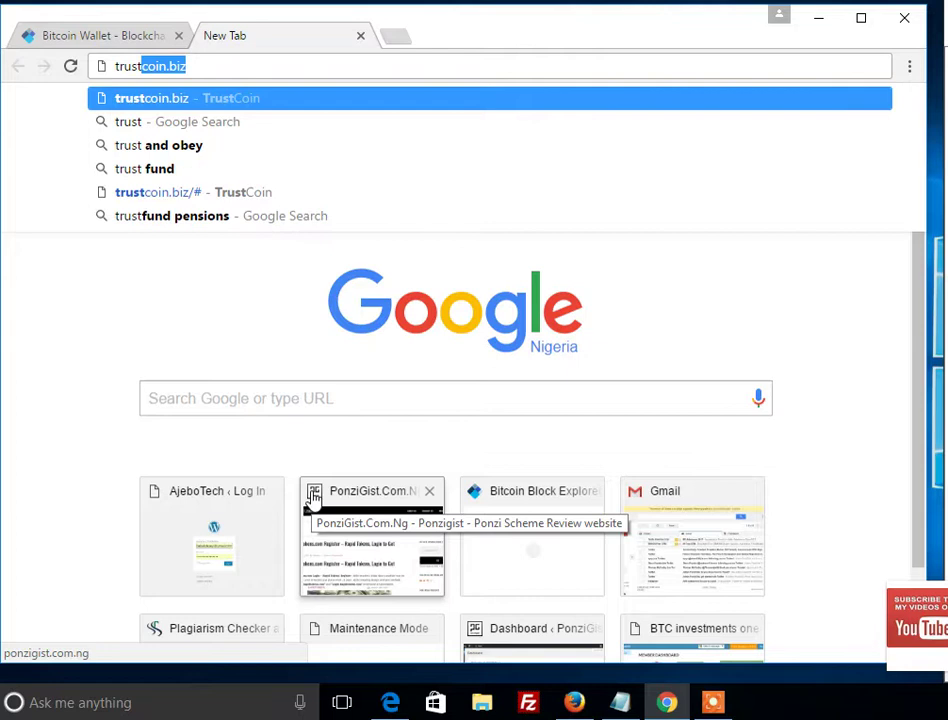
{"action": "key", "text": "Return"}
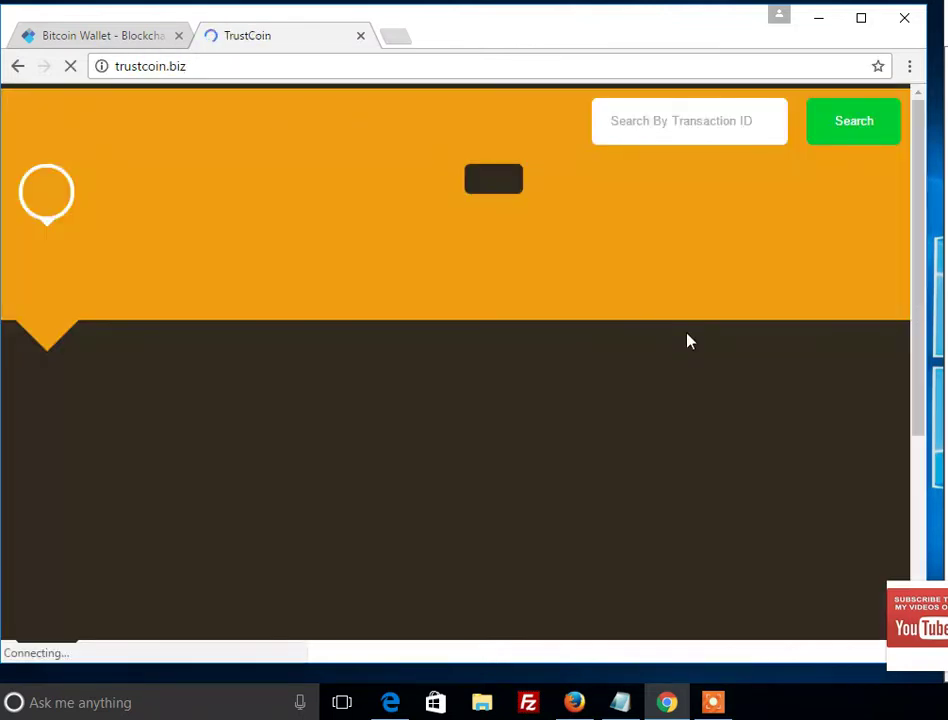
- Scroll down to the Buy/Sell, Currency and Enter Amount section of the homepage
{"action": "left_click_drag", "start_coordinate": [920, 203], "coordinate": [921, 320]}
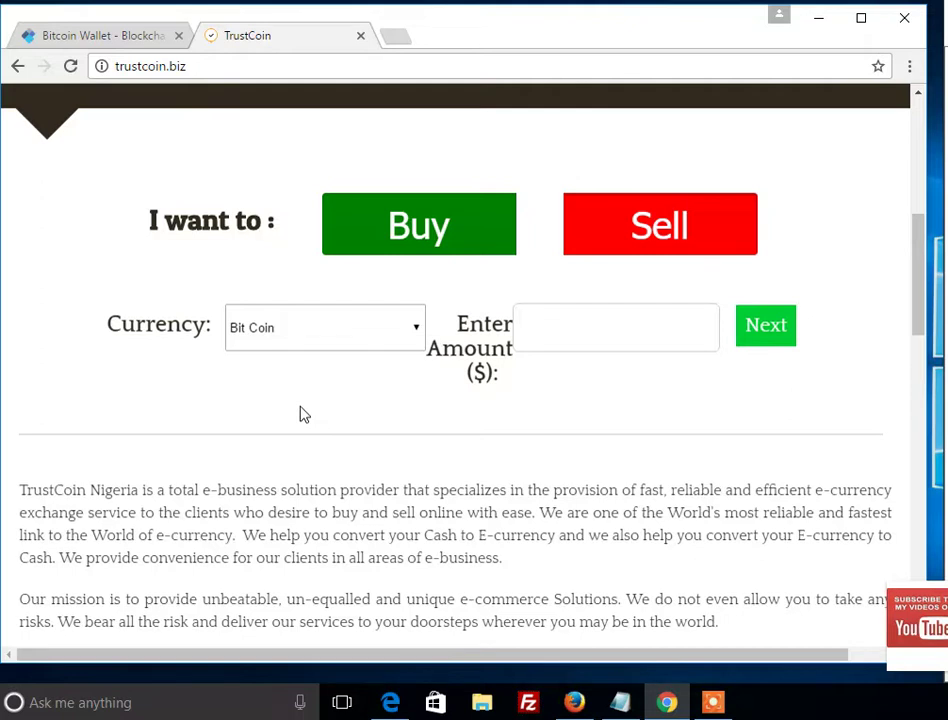
- Sell $100 of Bit Coin (N46000 total) and continue to the seller details
{"action": "left_click", "coordinate": [650, 238]}
{"action": "left_click", "coordinate": [542, 340]}
{"action": "type", "text": "100"}
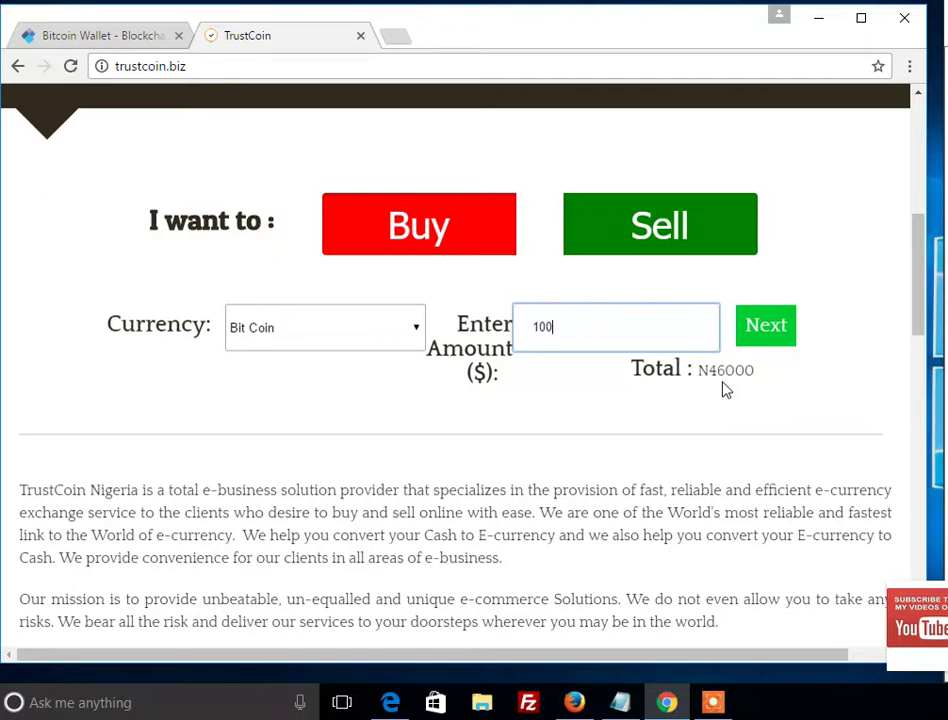
{"action": "left_click", "coordinate": [764, 332]}
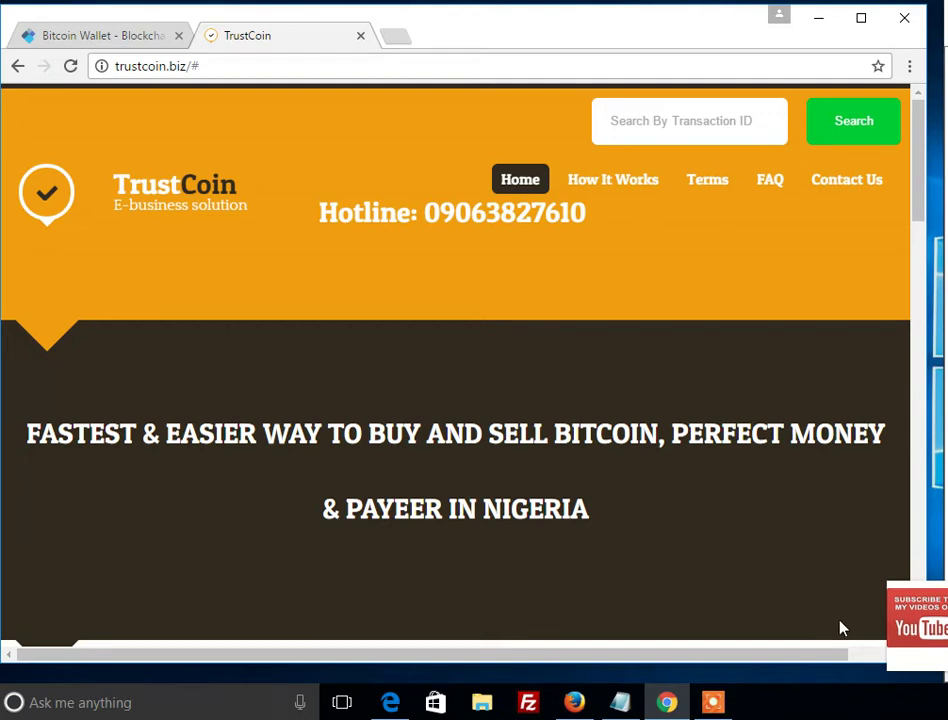
- Scroll down to the empty Full Name, Email Address, Phone No. and Bitcoin Address fields
{"action": "scroll", "coordinate": [916, 250], "scroll_direction": "down", "scroll_amount": 2}
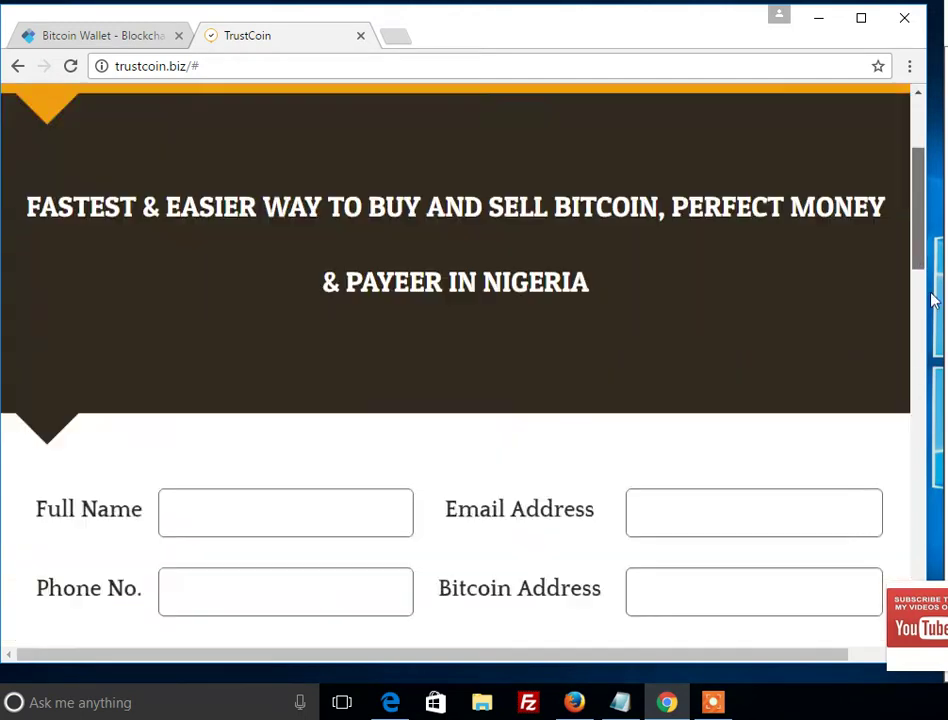
{"action": "scroll", "coordinate": [930, 300], "scroll_direction": "down", "scroll_amount": 3}
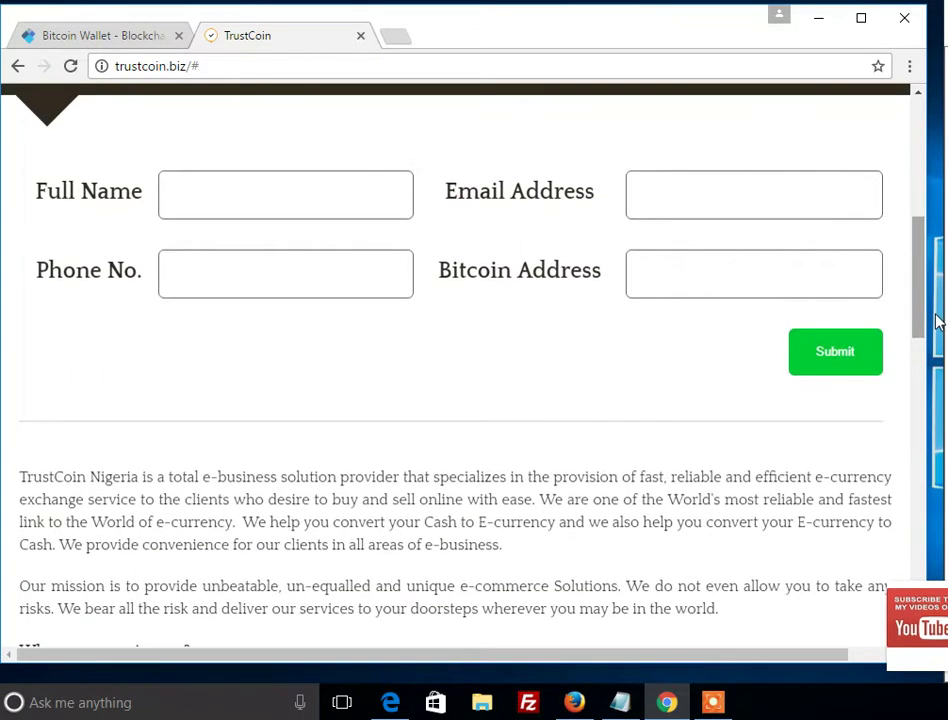
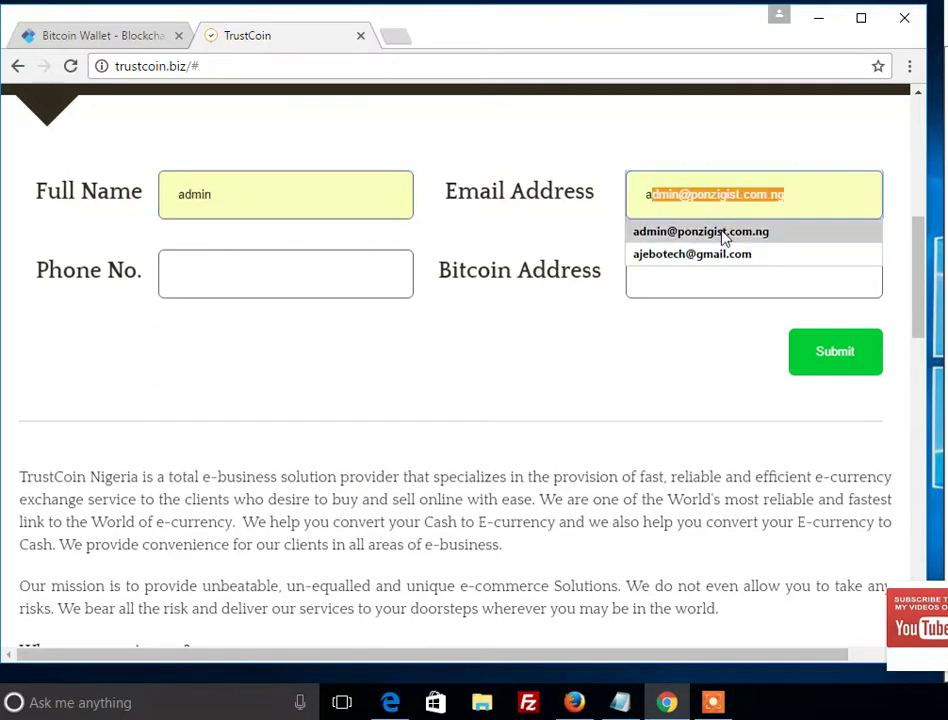
- Fill in the contact's saved e-mail address and pick the other saved phone number
{"action": "left_click", "coordinate": [724, 233]}
{"action": "left_click", "coordinate": [241, 283]}
{"action": "left_click", "coordinate": [241, 283]}
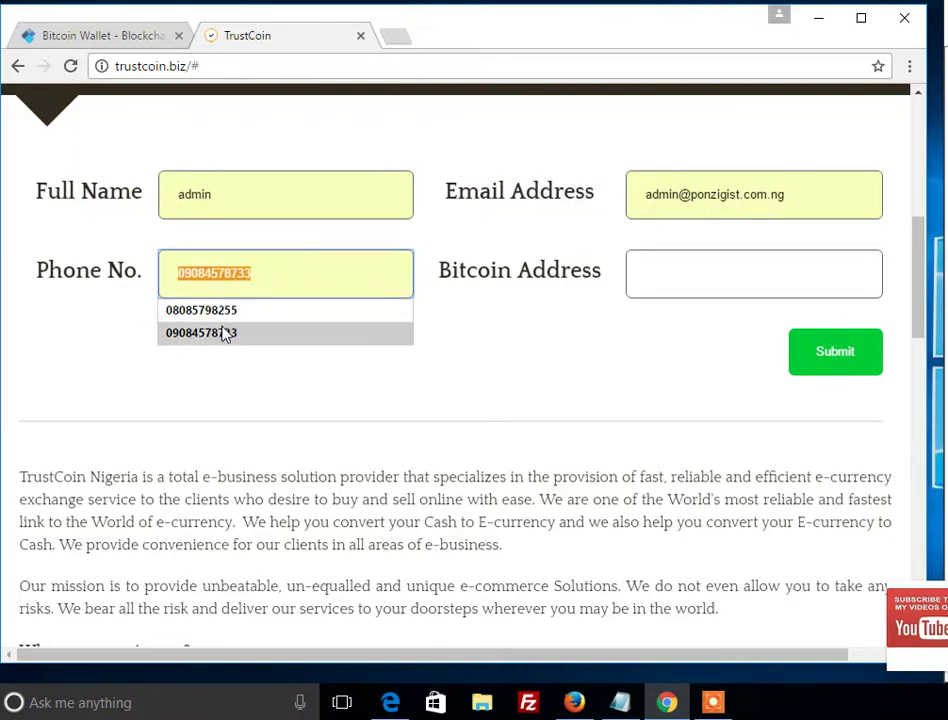
{"action": "left_click", "coordinate": [223, 314]}
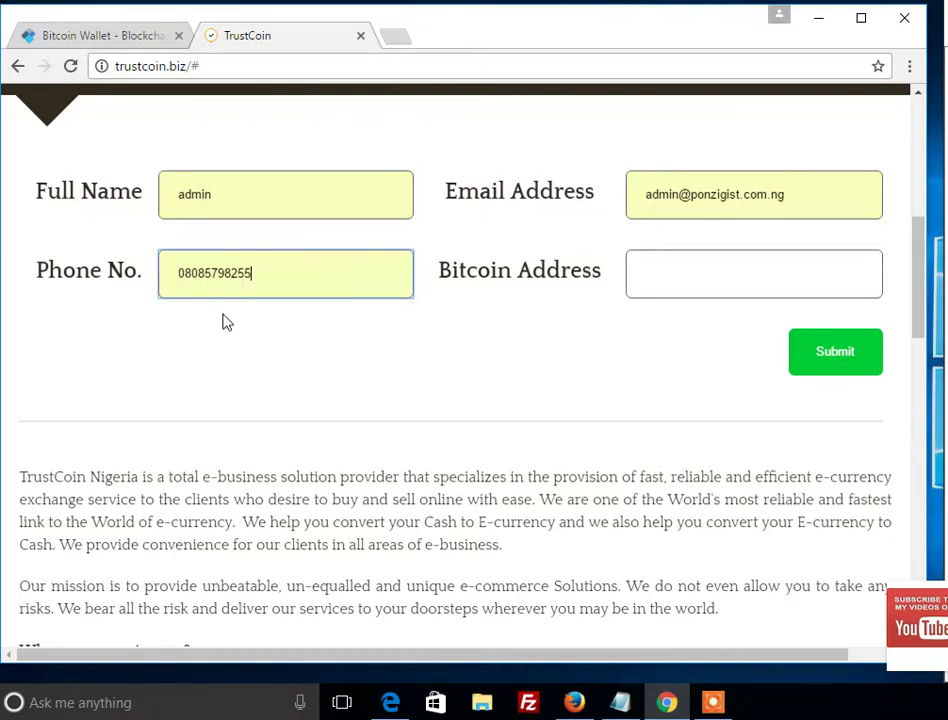
{"action": "double_click", "coordinate": [255, 273]}
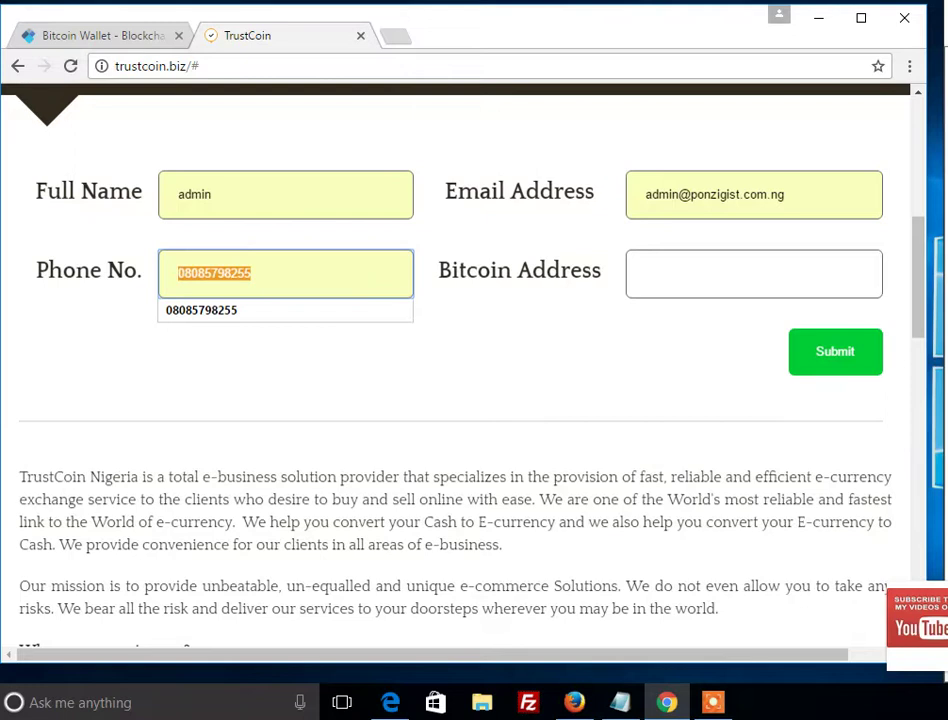
{"action": "type", "text": "090"}
{"action": "left_click", "coordinate": [238, 310]}
- Fill in the saved Bitcoin address and submit the sale order
{"action": "left_click", "coordinate": [677, 282]}
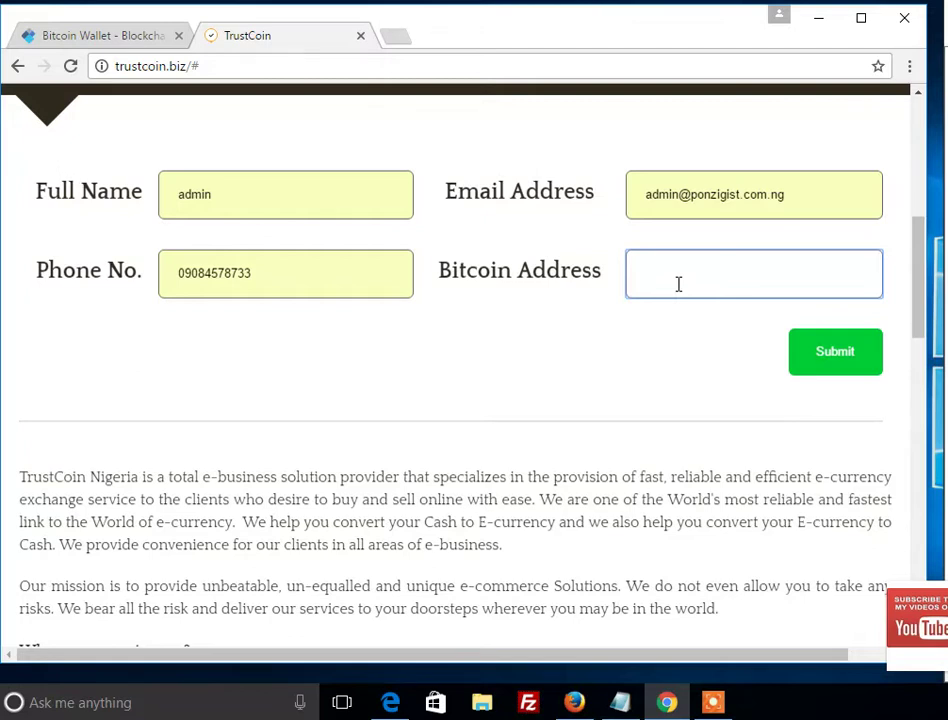
{"action": "left_click", "coordinate": [678, 284]}
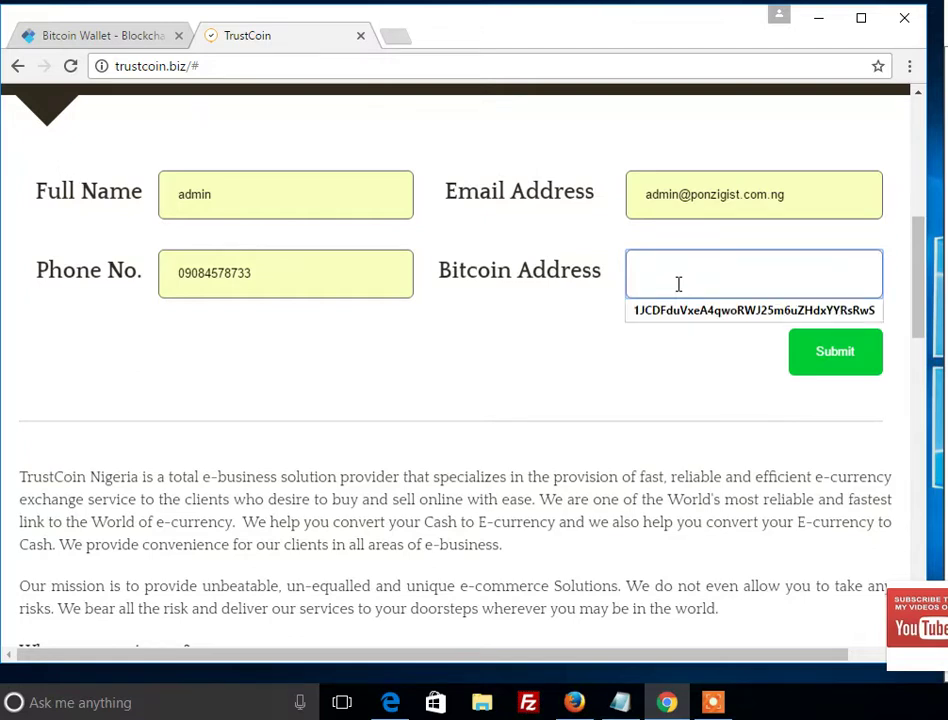
{"action": "left_click", "coordinate": [685, 311]}
{"action": "left_click", "coordinate": [836, 350]}
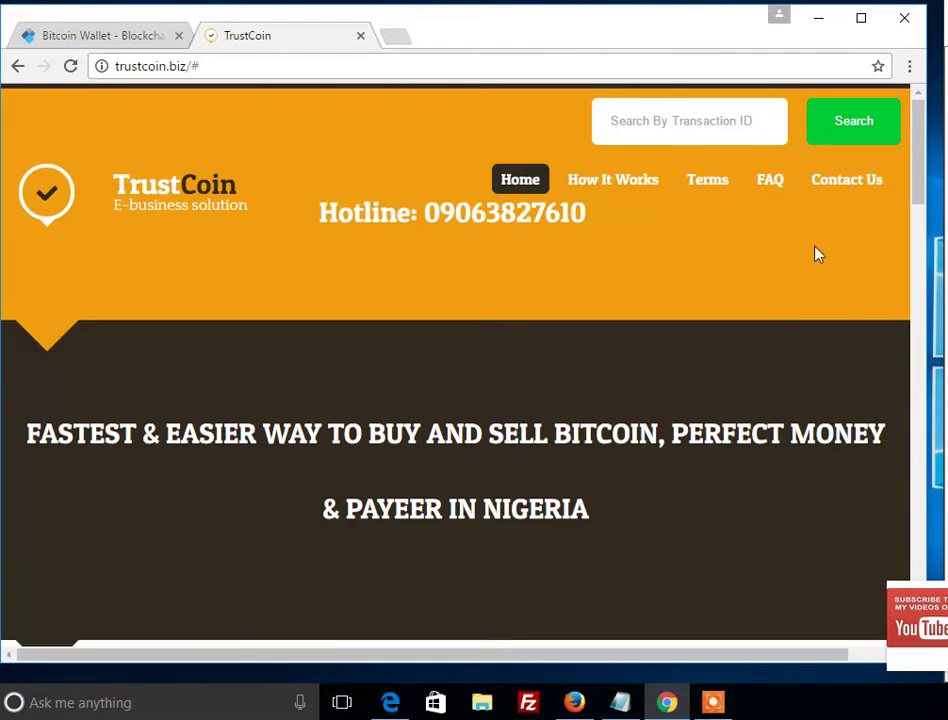
- Review the 100 BitCoin order for N46000 with its payment bank accounts, then confirm it
{"action": "left_click_drag", "start_coordinate": [922, 190], "coordinate": [924, 295]}
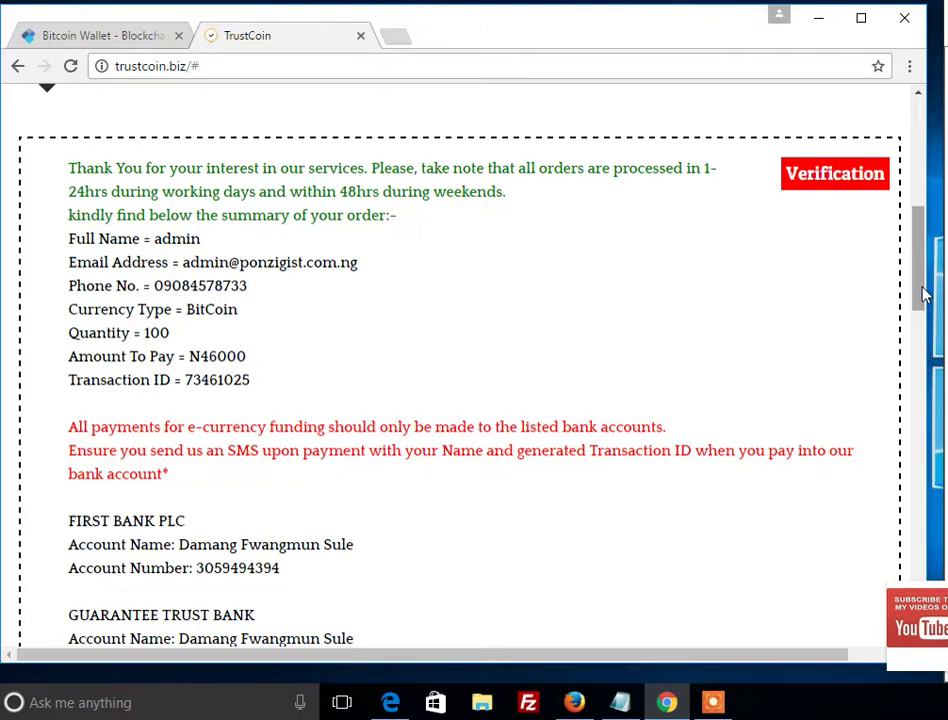
{"action": "left_click_drag", "start_coordinate": [924, 294], "coordinate": [922, 341]}
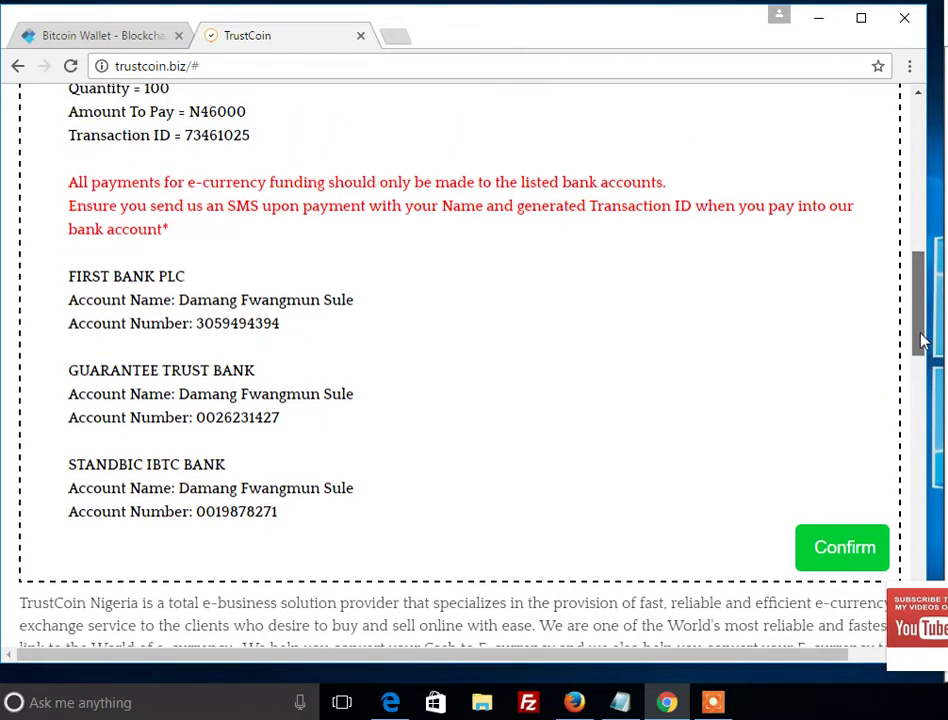
{"action": "left_click", "coordinate": [826, 552]}
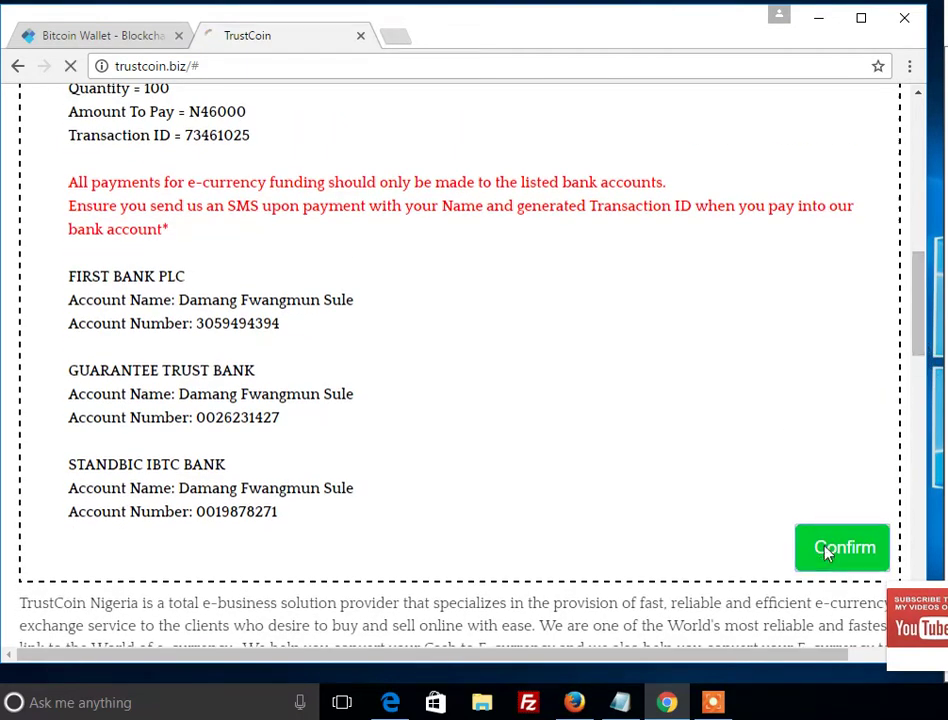
- Scroll down to the invoice for 100 Bit Coin dated 05-03-2017, Cash payment terms
{"action": "left_click", "coordinate": [705, 712]}
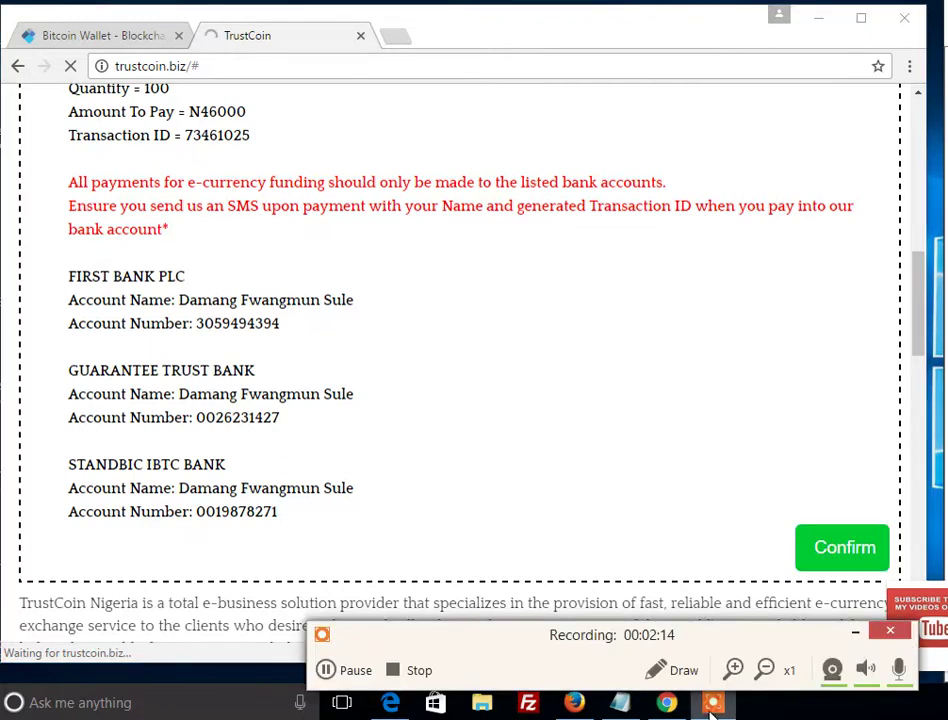
{"action": "left_click_drag", "start_coordinate": [436, 650], "coordinate": [905, 690]}
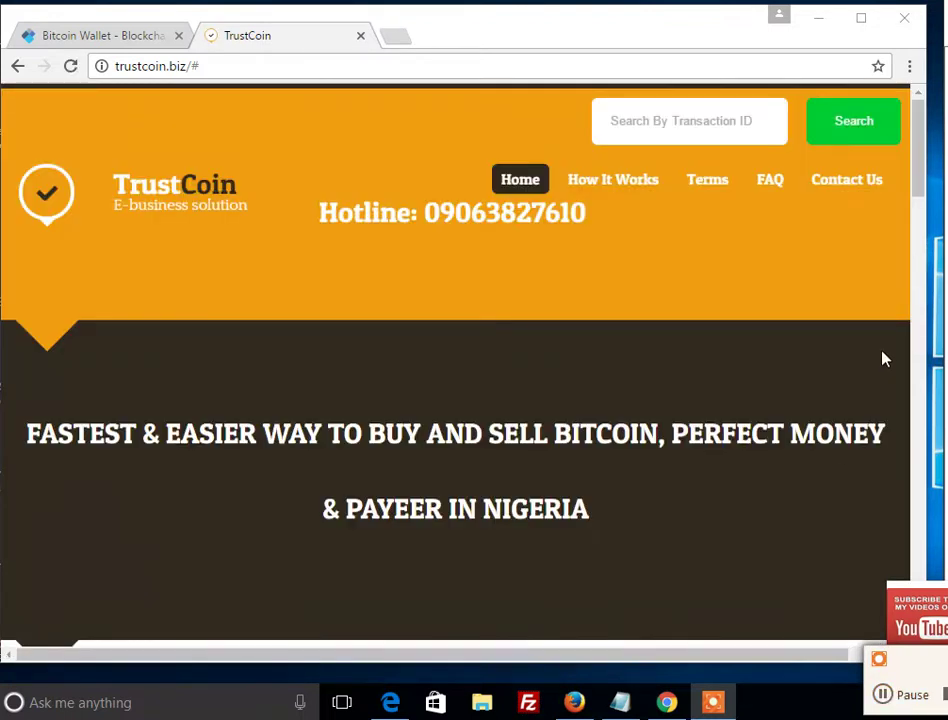
{"action": "left_click", "coordinate": [922, 190]}
{"action": "left_click_drag", "start_coordinate": [922, 190], "coordinate": [927, 296]}
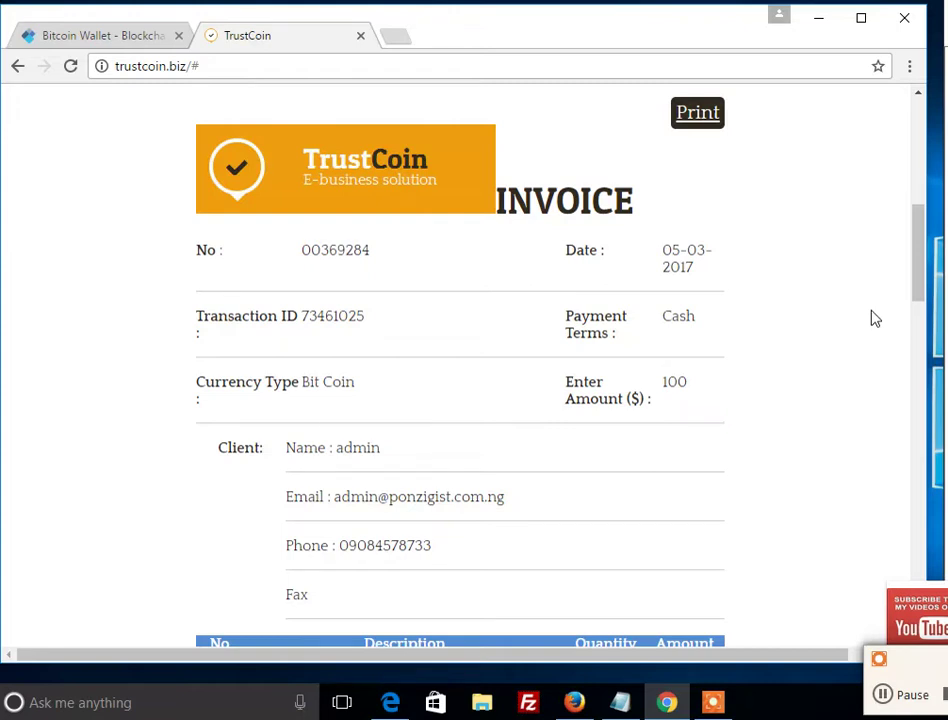
{"action": "left_click_drag", "start_coordinate": [916, 300], "coordinate": [913, 202]}
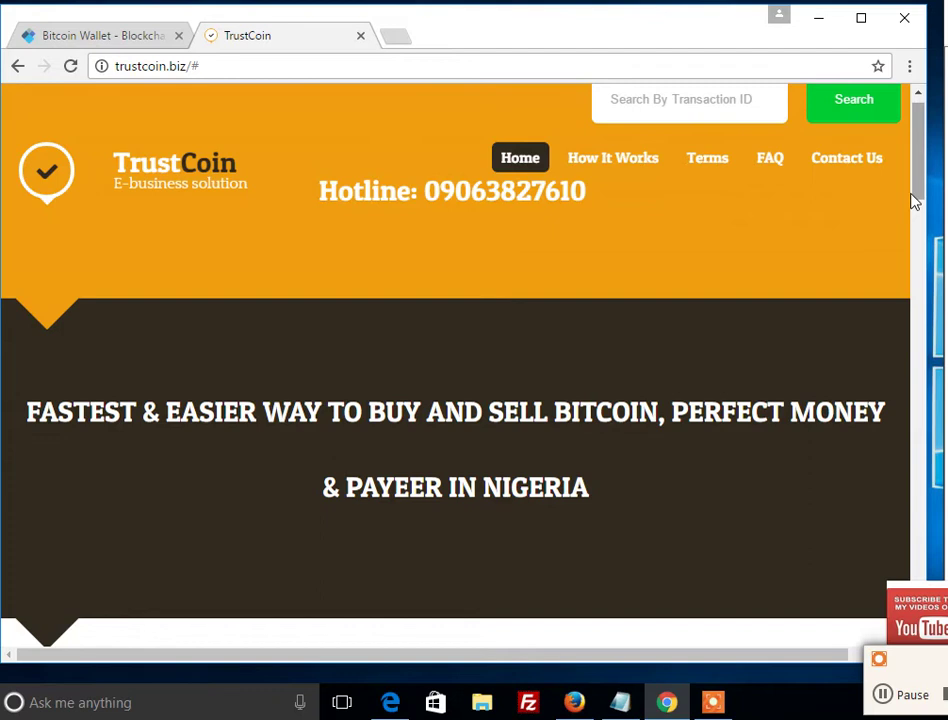
{"action": "left_click_drag", "start_coordinate": [912, 200], "coordinate": [936, 315]}
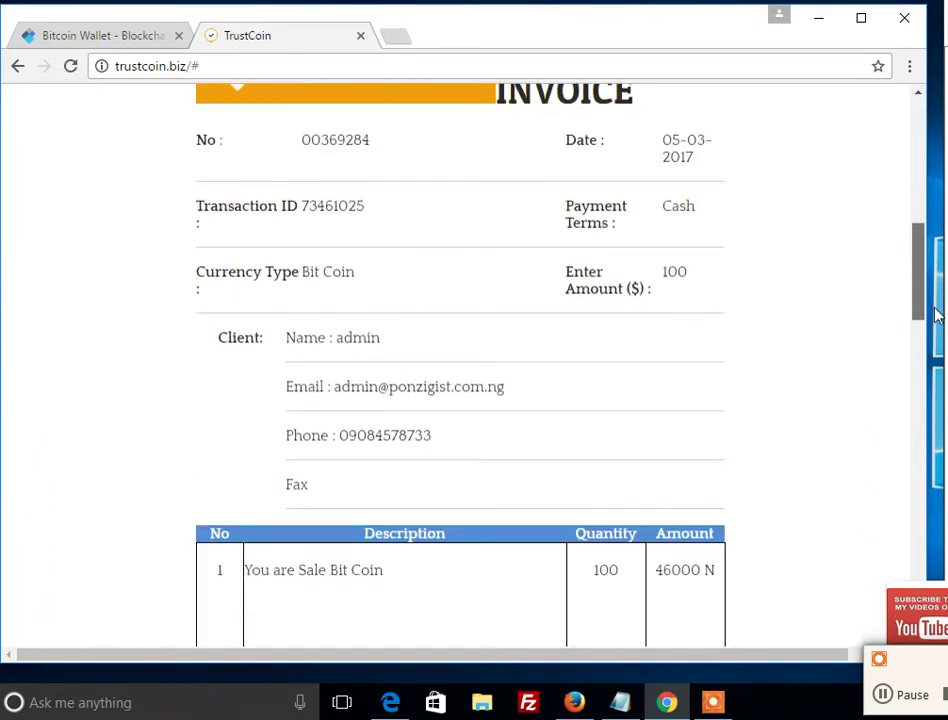
{"action": "left_click_drag", "start_coordinate": [936, 315], "coordinate": [922, 185]}
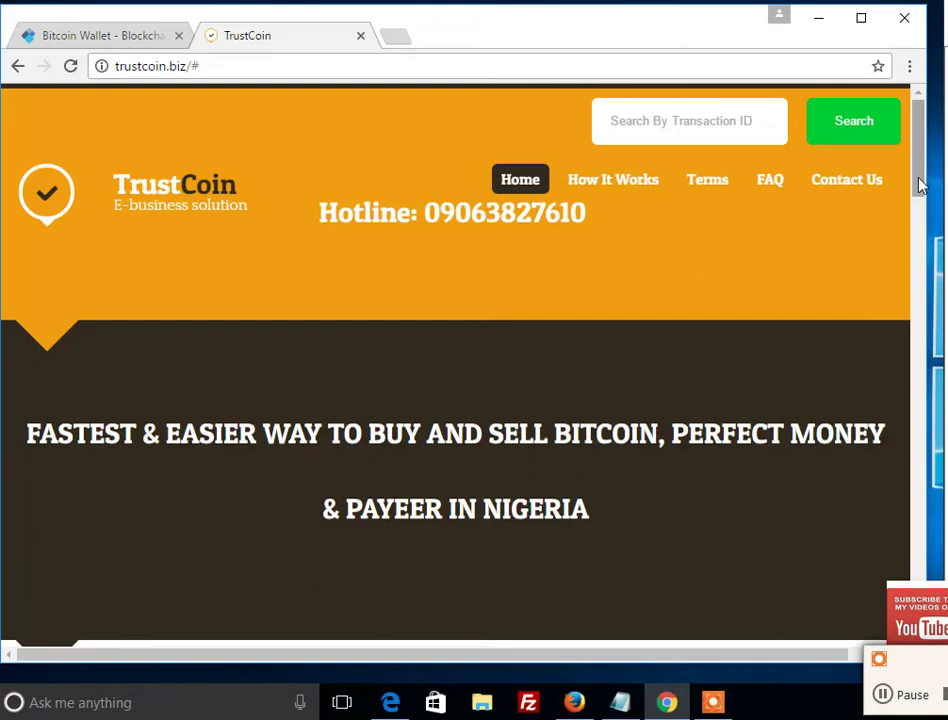
{"action": "left_click_drag", "start_coordinate": [922, 185], "coordinate": [922, 208]}
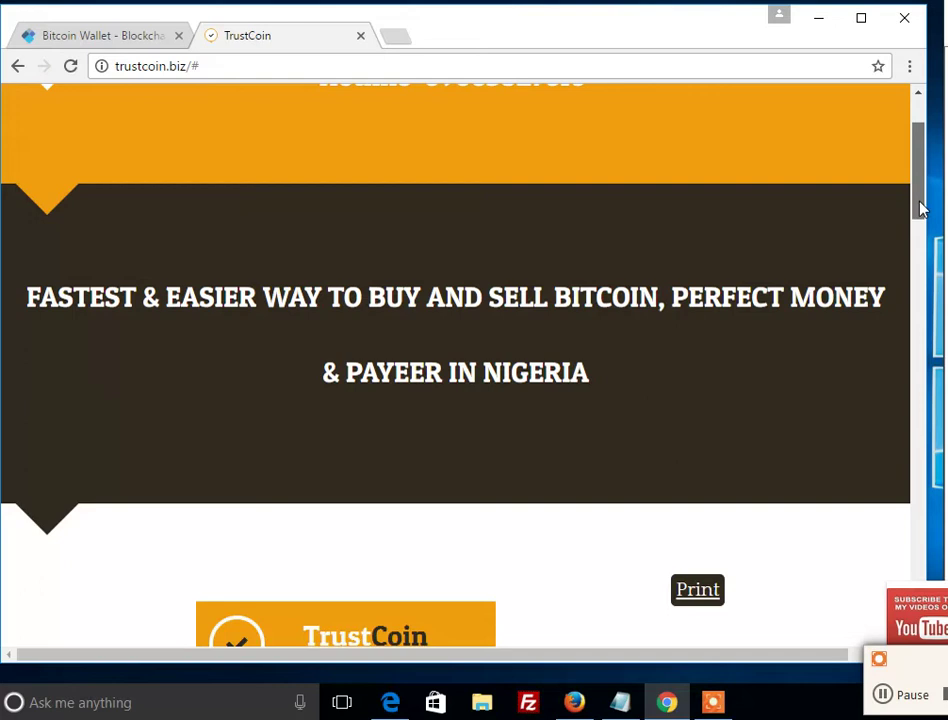
{"action": "left_click_drag", "start_coordinate": [922, 208], "coordinate": [922, 183]}
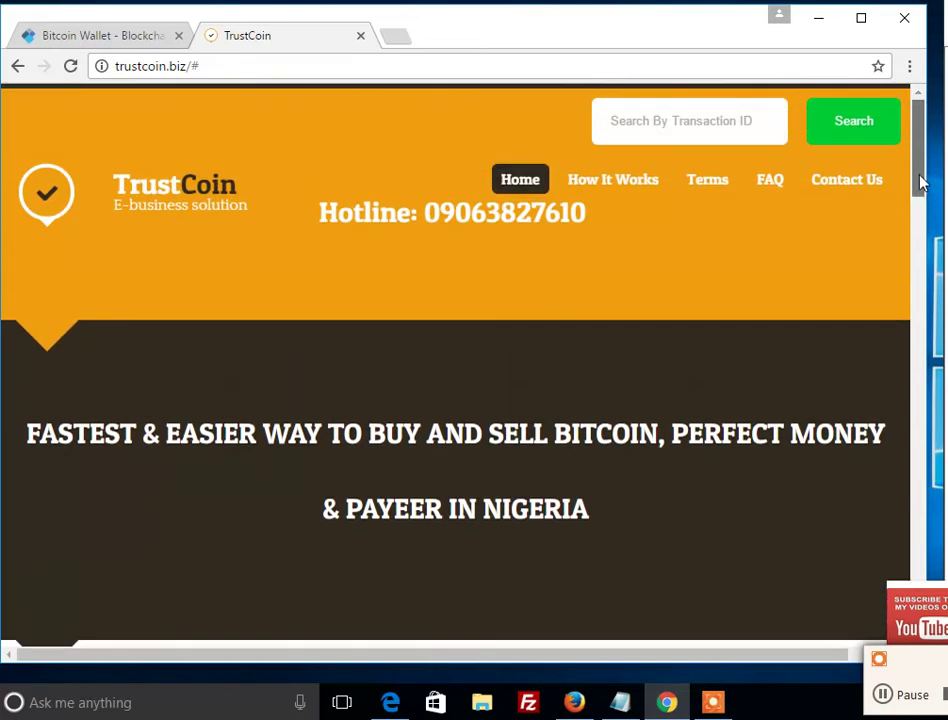